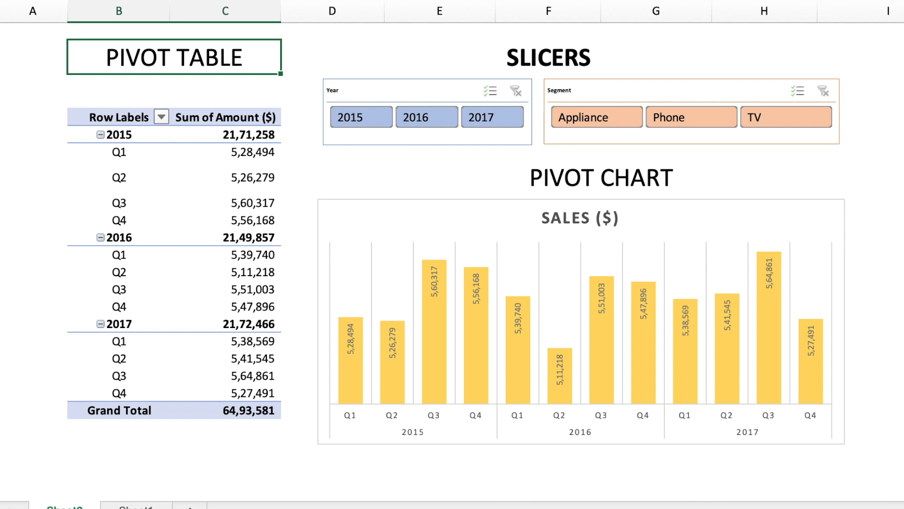
- Filter the pivot table and chart to 2015, 2016 and 2017 in turn with the Year slicer, and clear the filter
{"action": "left_click", "coordinate": [361, 116]}
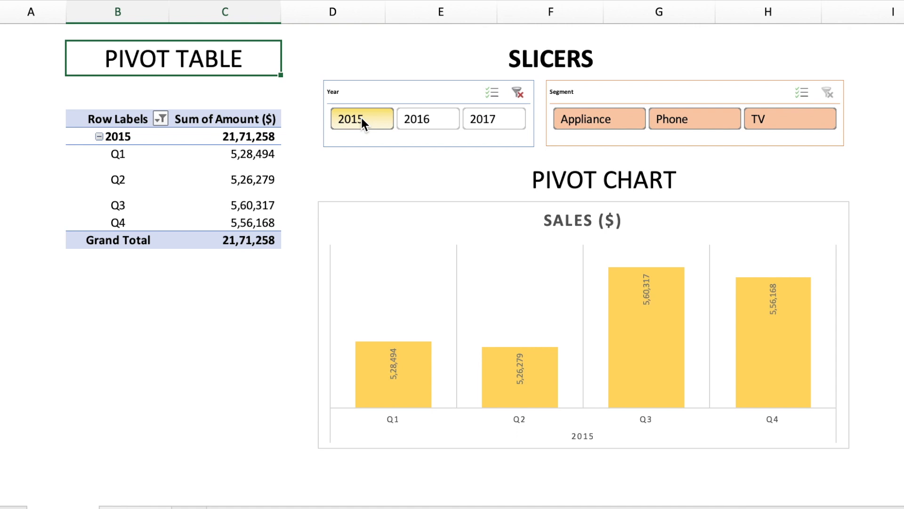
{"action": "left_click", "coordinate": [426, 121]}
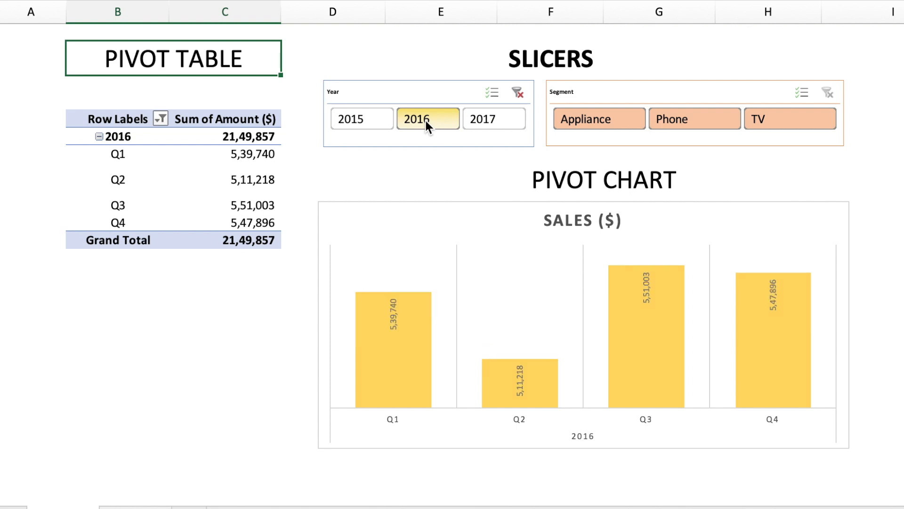
{"action": "left_click", "coordinate": [500, 118]}
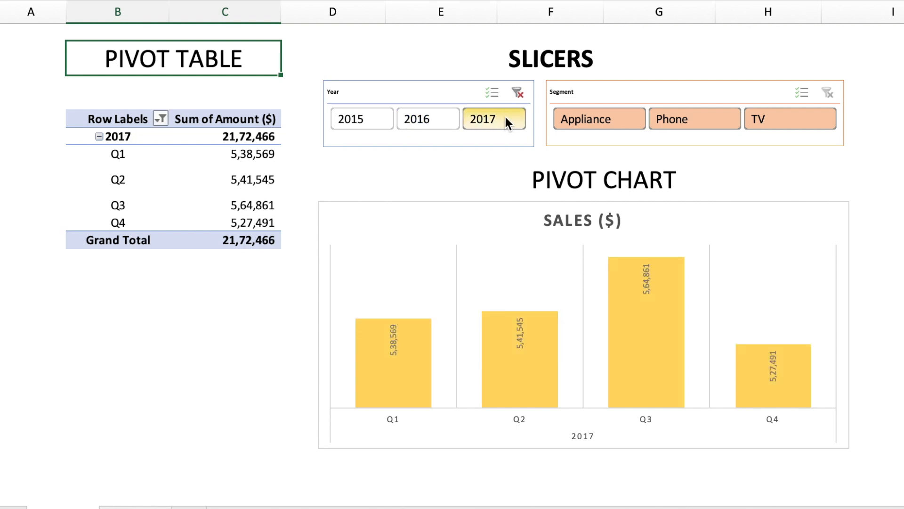
{"action": "left_click", "coordinate": [525, 93]}
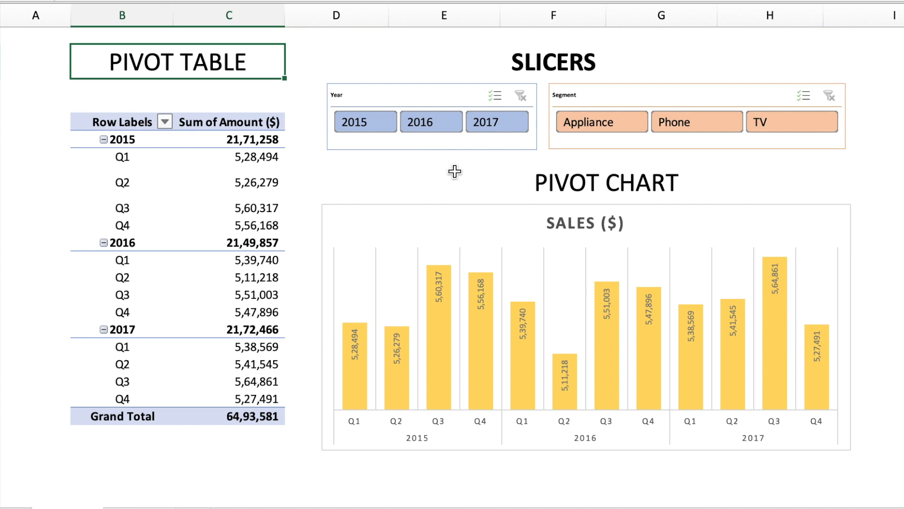
- Filter the pivot table and chart to the Appliance, Phone and TV segments in turn with the Segment slicer
{"action": "left_click", "coordinate": [607, 124]}
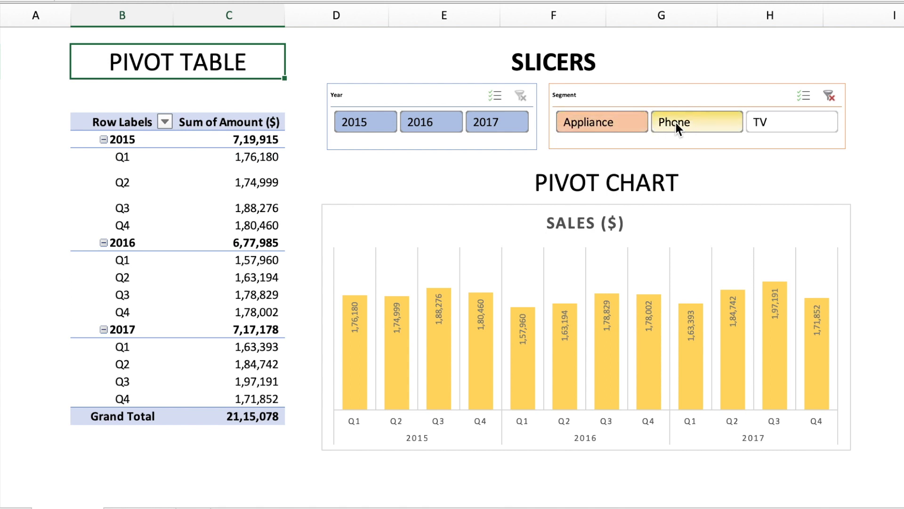
{"action": "left_click", "coordinate": [695, 124]}
{"action": "left_click", "coordinate": [800, 125]}
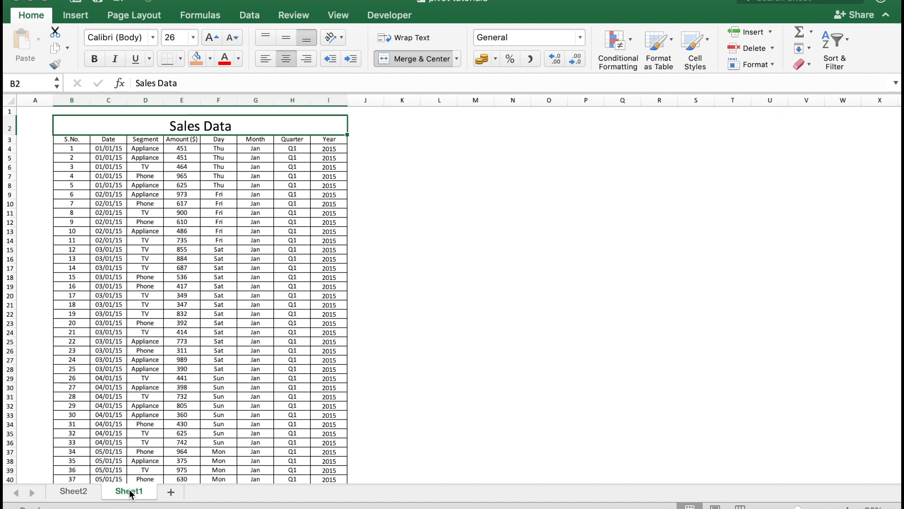
- Filter the row labels of the pivot table on Sheet2 to show only the year 2017
{"action": "left_click", "coordinate": [73, 492]}
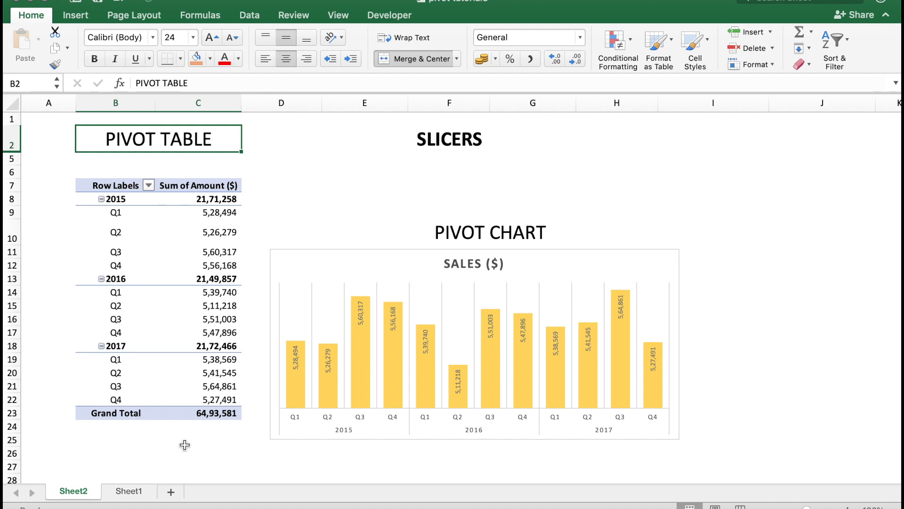
{"action": "left_click", "coordinate": [149, 188]}
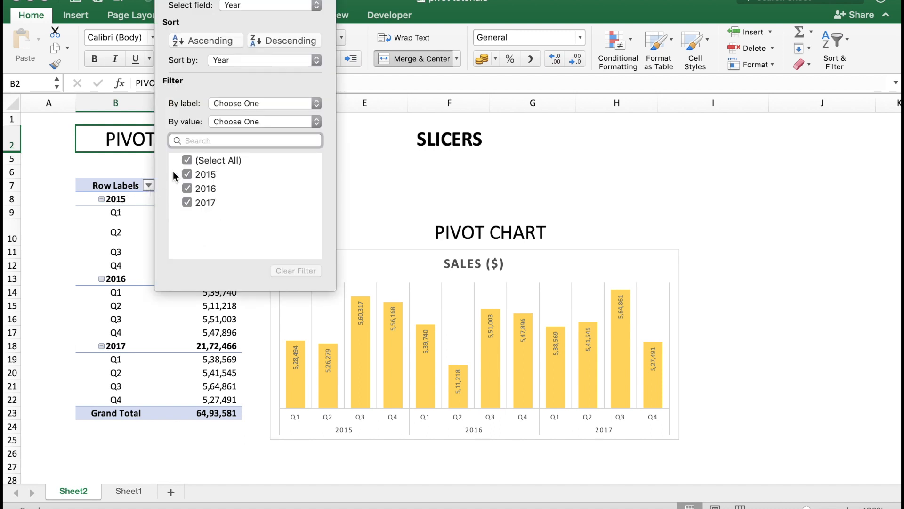
{"action": "left_click", "coordinate": [188, 161]}
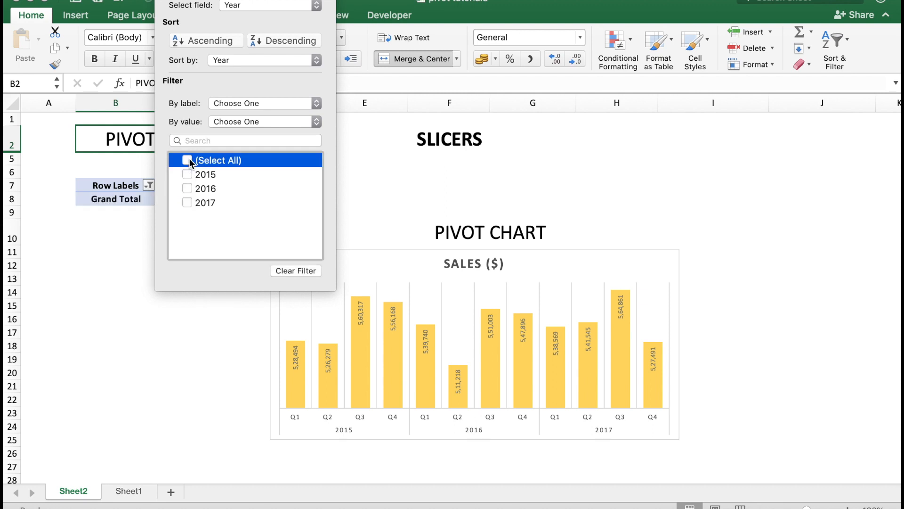
{"action": "left_click", "coordinate": [188, 202]}
{"action": "left_click", "coordinate": [169, 328]}
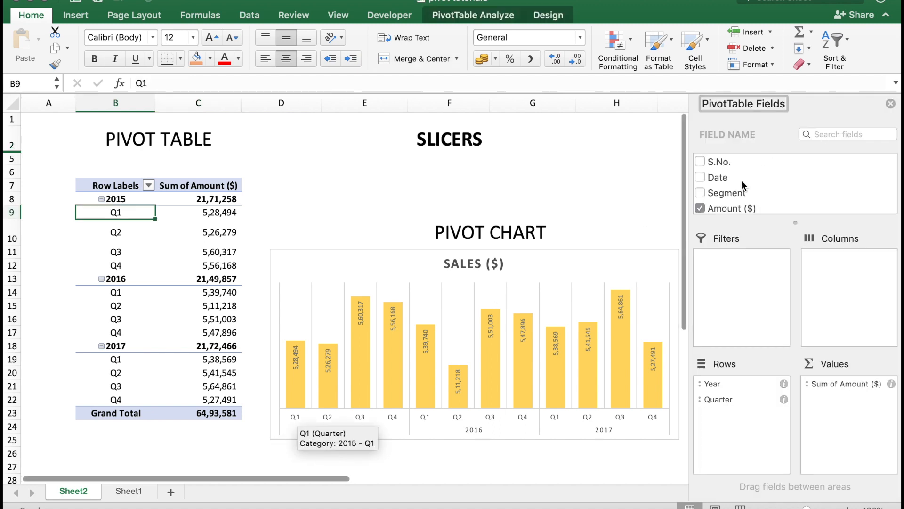
- Add the Segment field to the pivot table as a report filter
{"action": "left_click_drag", "start_coordinate": [729, 191], "coordinate": [735, 264]}
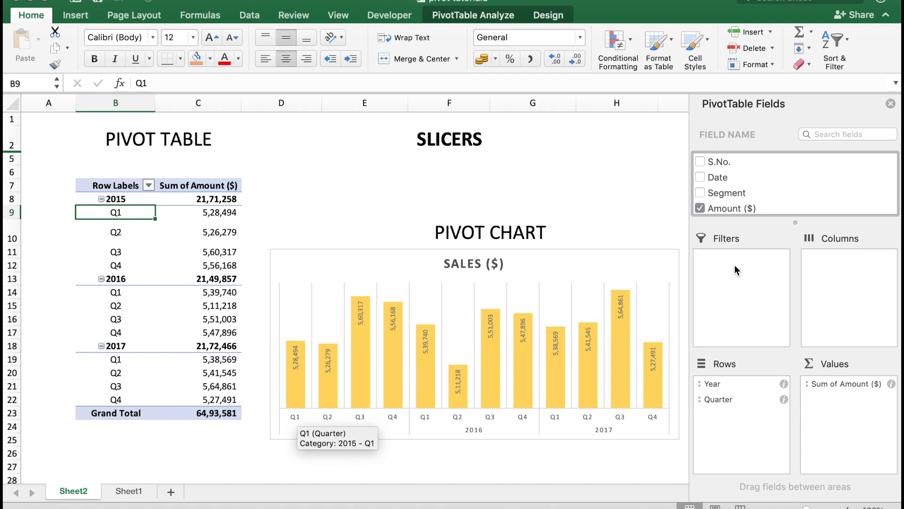
{"action": "left_click", "coordinate": [617, 212]}
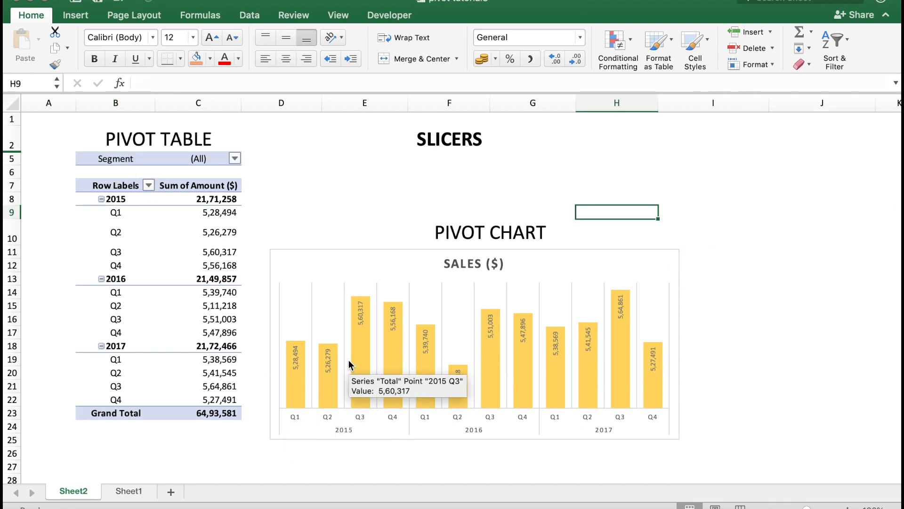
- Limit the Segment report filter to Appliance only
{"action": "left_click", "coordinate": [238, 158]}
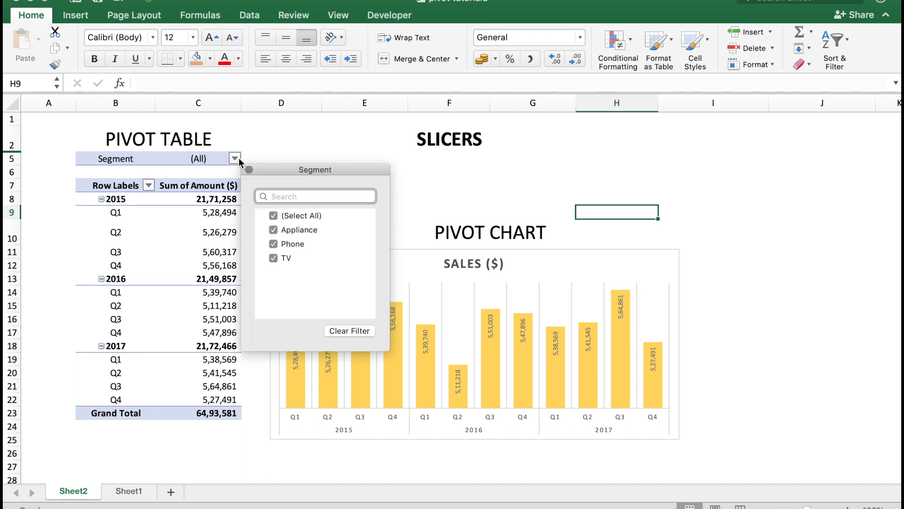
{"action": "left_click", "coordinate": [273, 215]}
{"action": "left_click", "coordinate": [274, 230]}
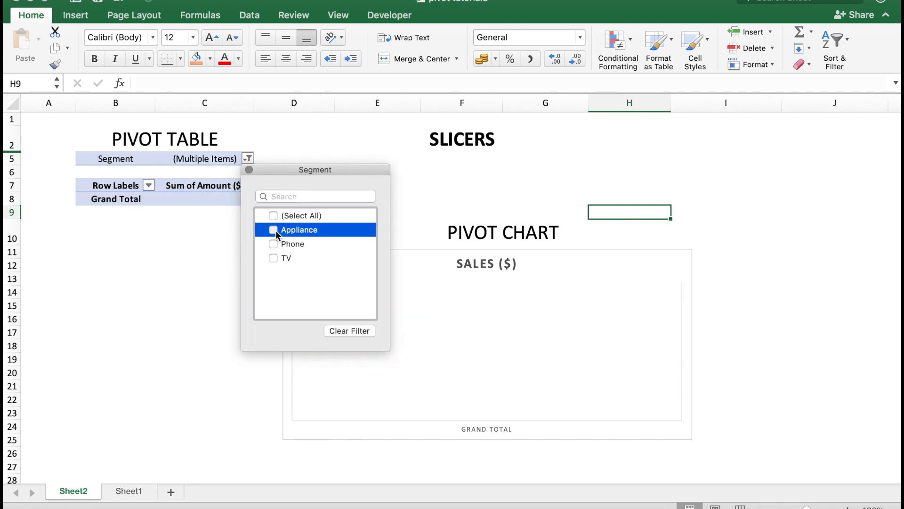
{"action": "left_click", "coordinate": [237, 430]}
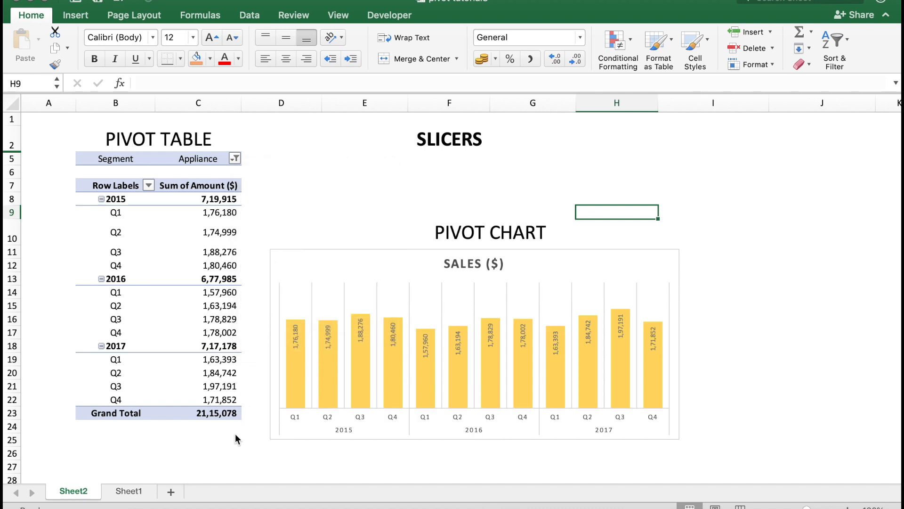
- Change the Segment report filter to include only Phone
{"action": "left_click", "coordinate": [238, 158]}
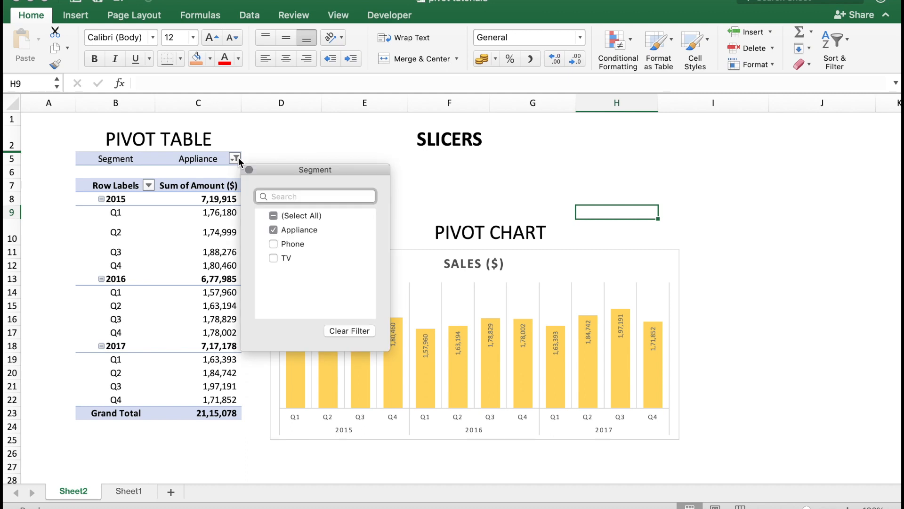
{"action": "left_click", "coordinate": [273, 243]}
{"action": "left_click", "coordinate": [274, 230]}
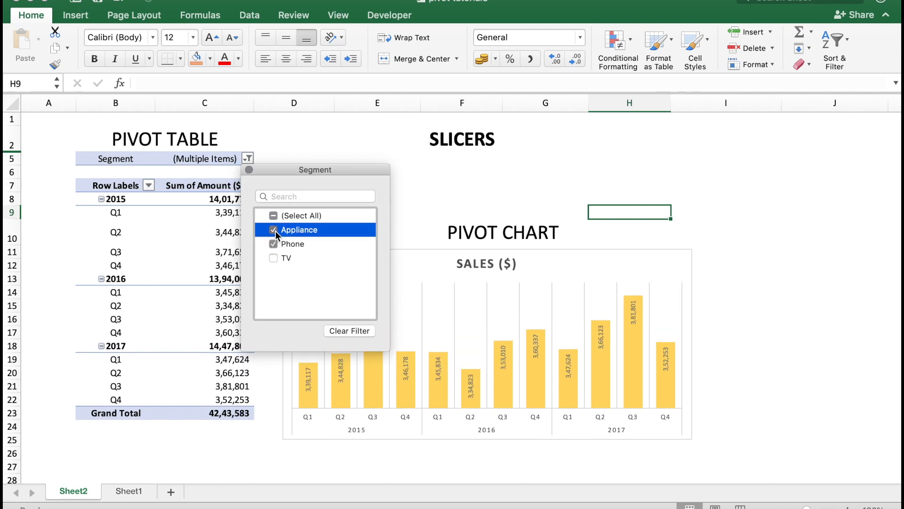
{"action": "left_click", "coordinate": [224, 442]}
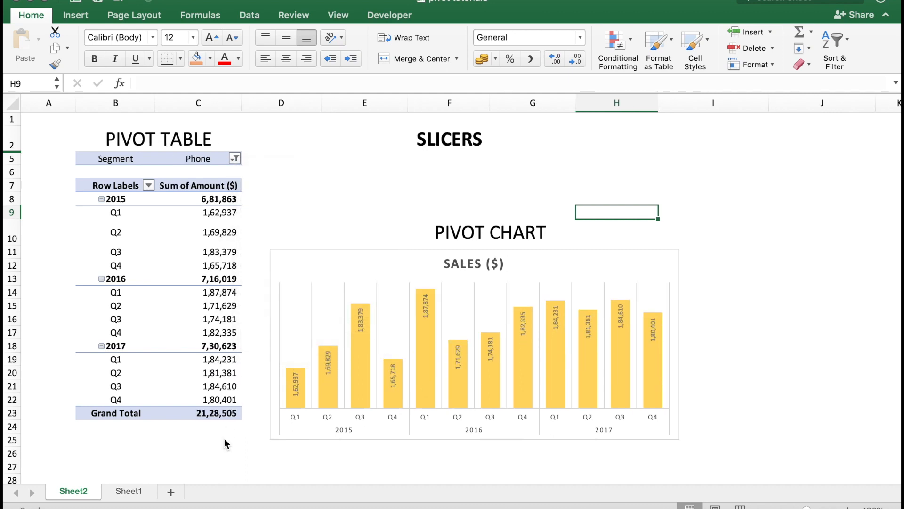
- Reset the Segment report filter to include all segments
{"action": "left_click", "coordinate": [234, 158]}
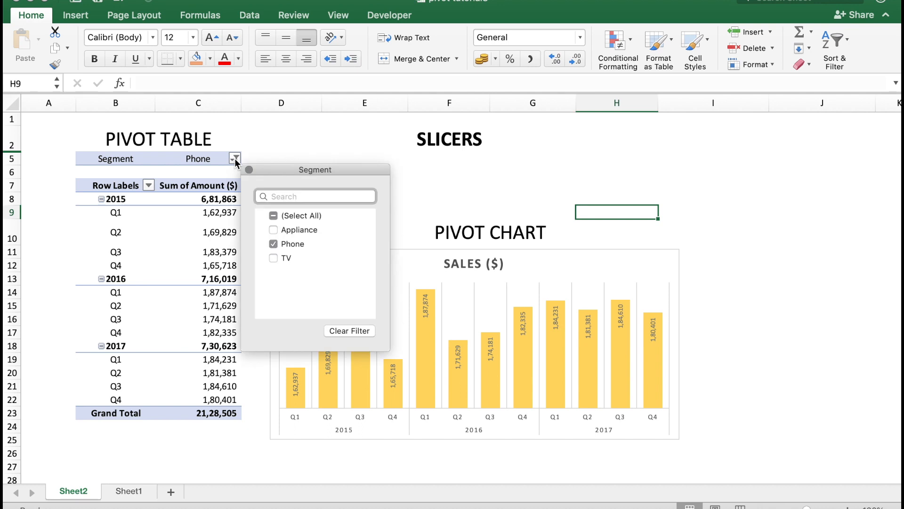
{"action": "left_click", "coordinate": [273, 215]}
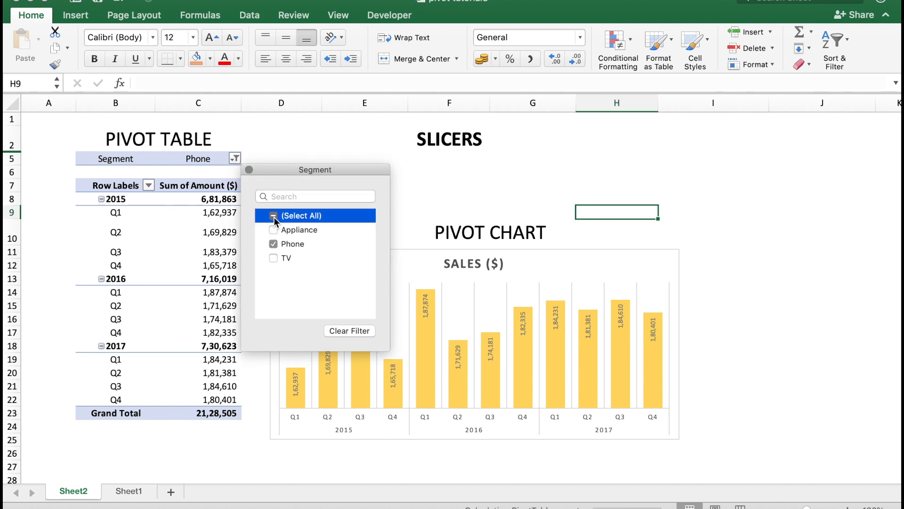
{"action": "left_click", "coordinate": [214, 444]}
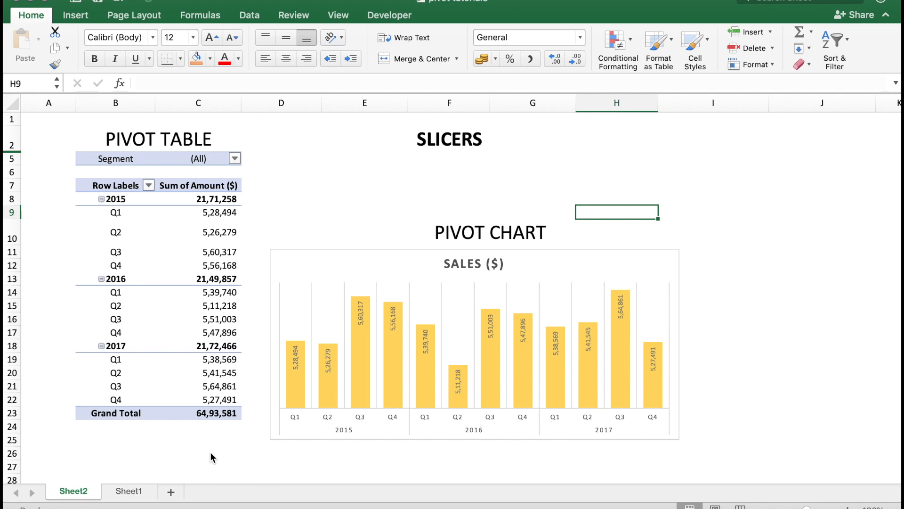
- Insert a slicer for the Year field of the pivot table
{"action": "left_click", "coordinate": [138, 257]}
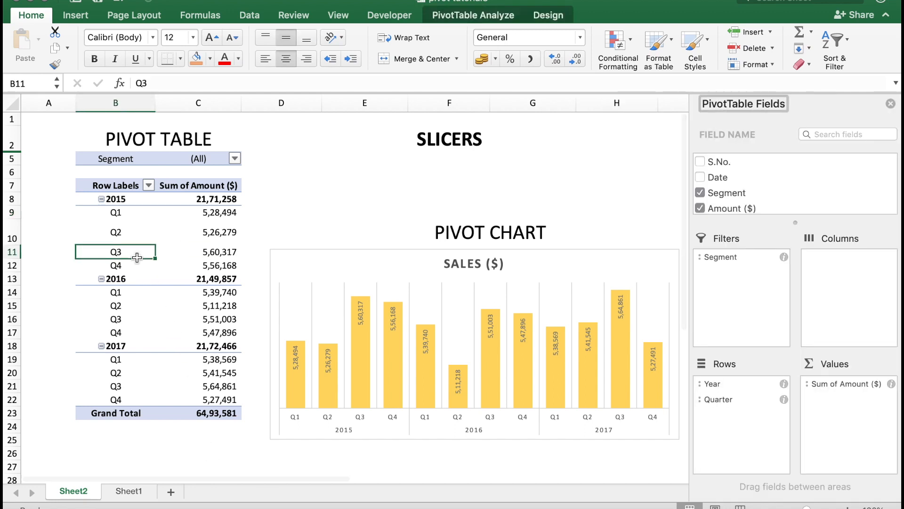
{"action": "left_click", "coordinate": [446, 14]}
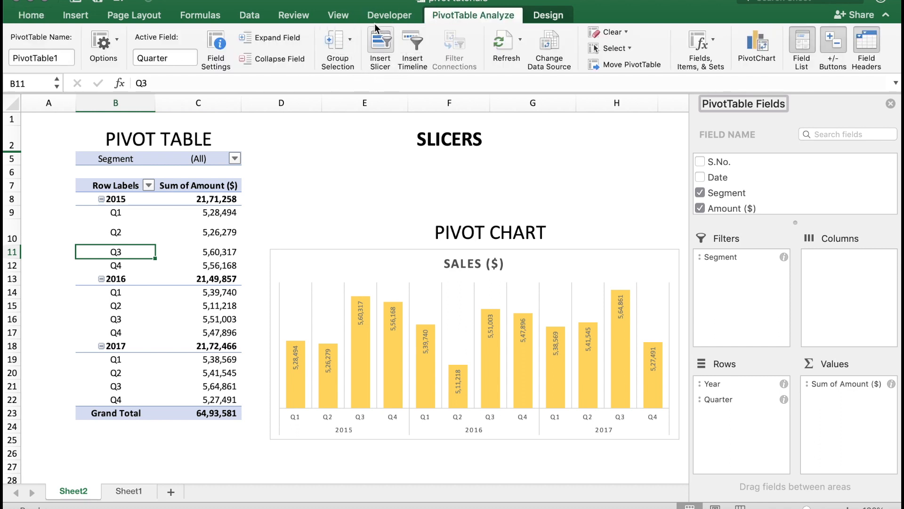
{"action": "left_click", "coordinate": [381, 51]}
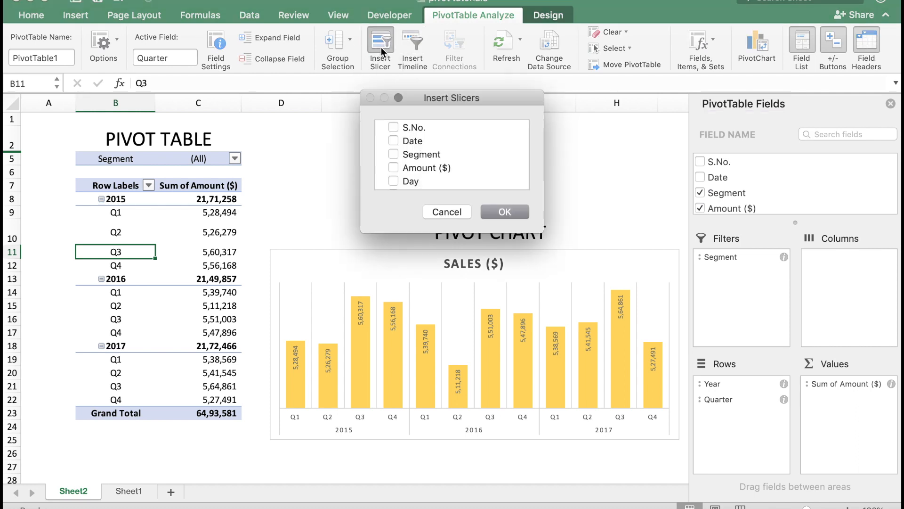
{"action": "scroll", "coordinate": [415, 155], "scroll_direction": "down", "scroll_amount": 3}
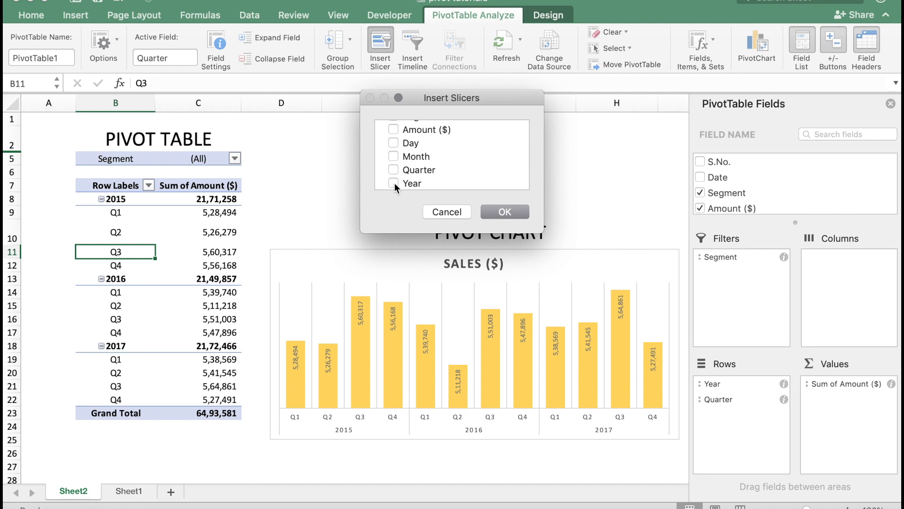
{"action": "left_click", "coordinate": [497, 213]}
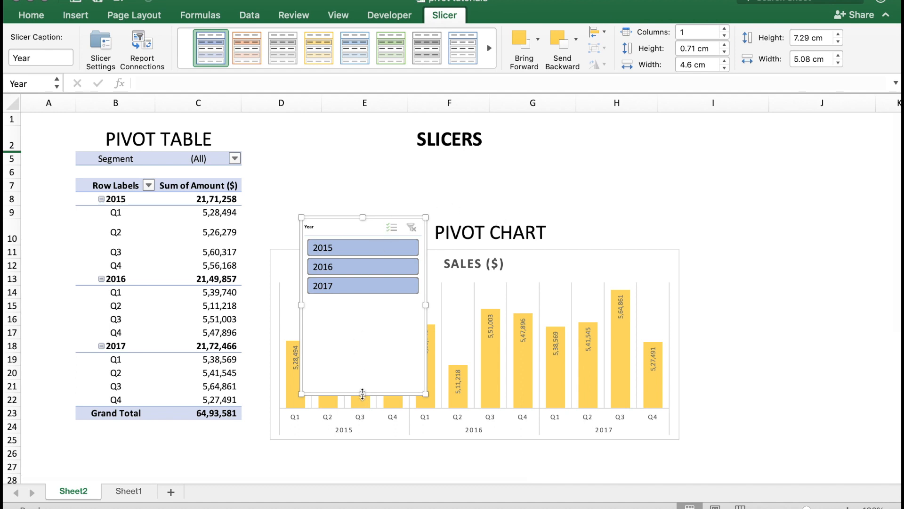
- Shorten the Year slicer to about 3.56 cm high and place it above the chart, beside the pivot table
{"action": "left_click_drag", "start_coordinate": [362, 393], "coordinate": [360, 305]}
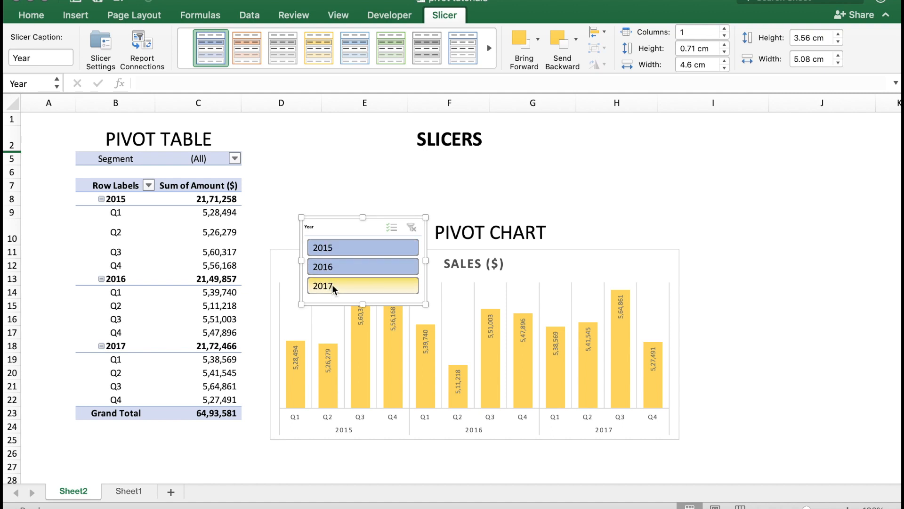
{"action": "left_click_drag", "start_coordinate": [331, 231], "coordinate": [294, 162]}
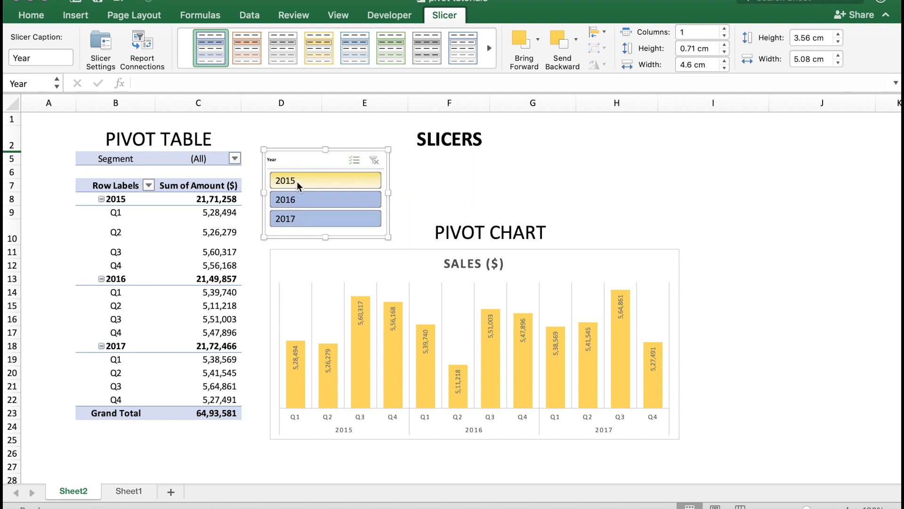
- Filter the pivot table with the new Year slicer to 2015, 2016 and 2017, one year at a time
{"action": "left_click", "coordinate": [298, 183]}
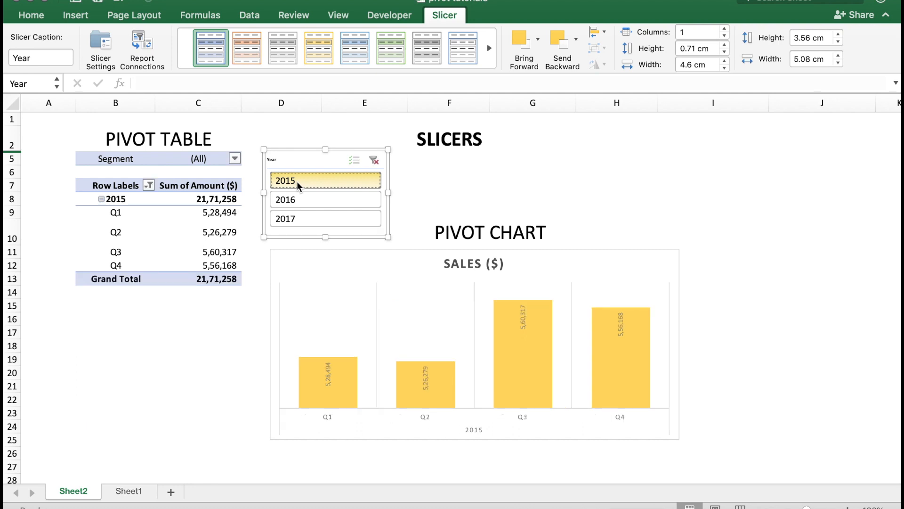
{"action": "left_click", "coordinate": [298, 200]}
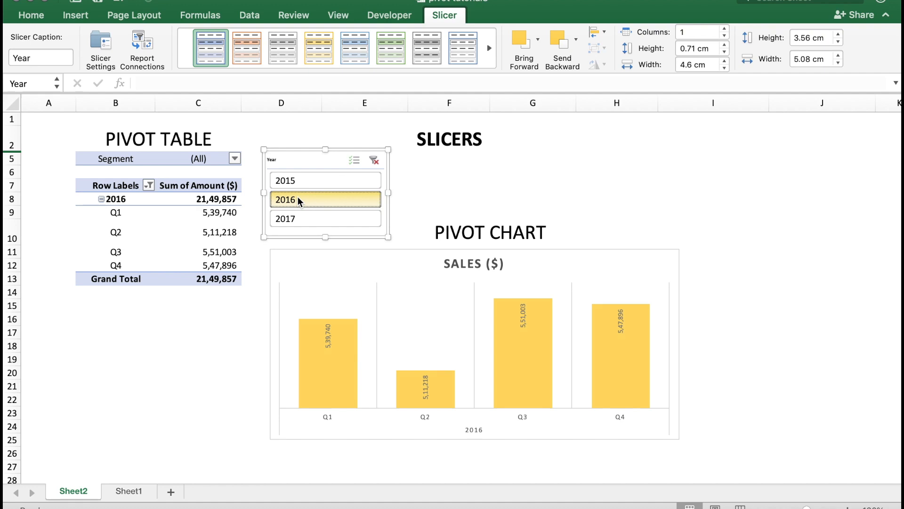
{"action": "left_click", "coordinate": [302, 219]}
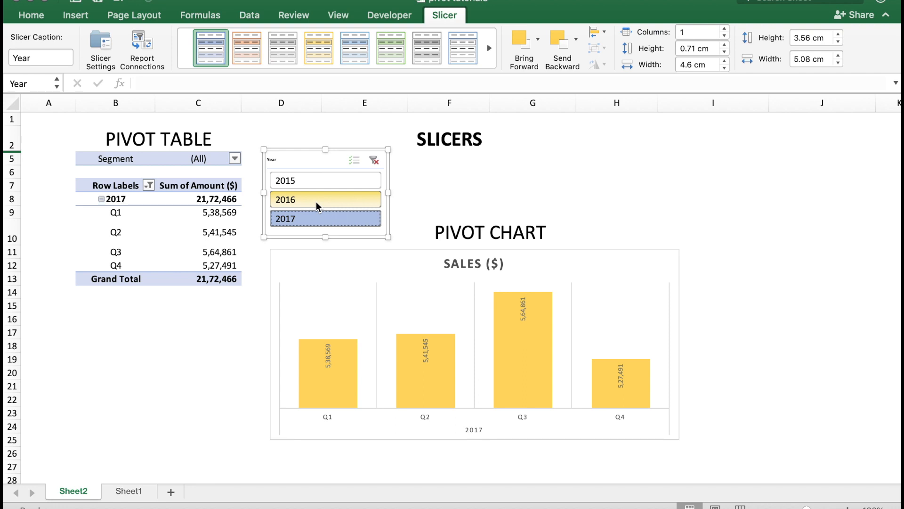
- Add 2016 to the year selected in the Year slicer, and clear the slicer's filter
{"action": "left_click", "coordinate": [316, 206], "text": "super"}
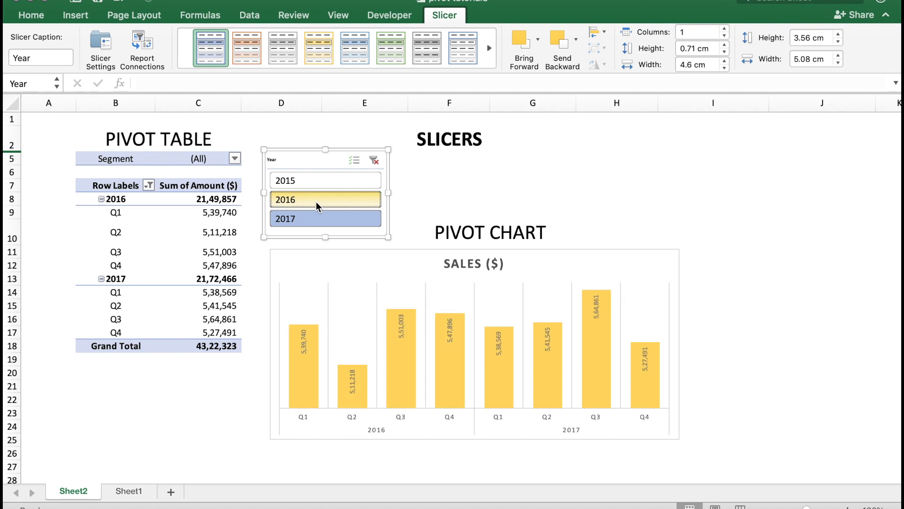
{"action": "left_click", "coordinate": [374, 161]}
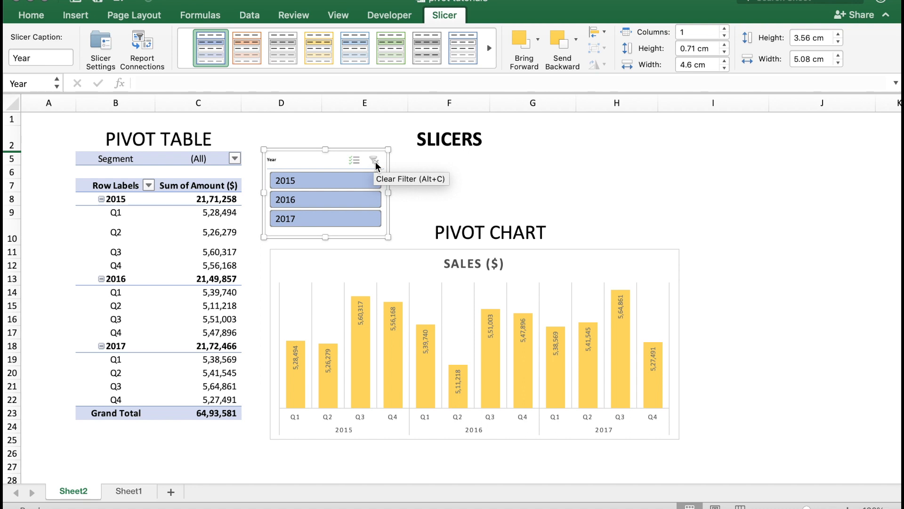
- Insert a slicer for the Segment field of the pivot table and shorten it to about 3.47 cm high
{"action": "left_click", "coordinate": [167, 307]}
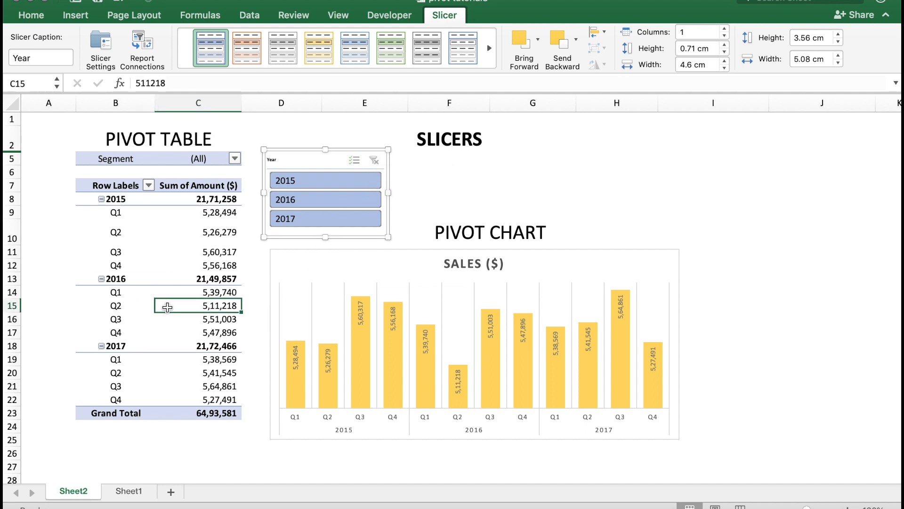
{"action": "left_click", "coordinate": [485, 13]}
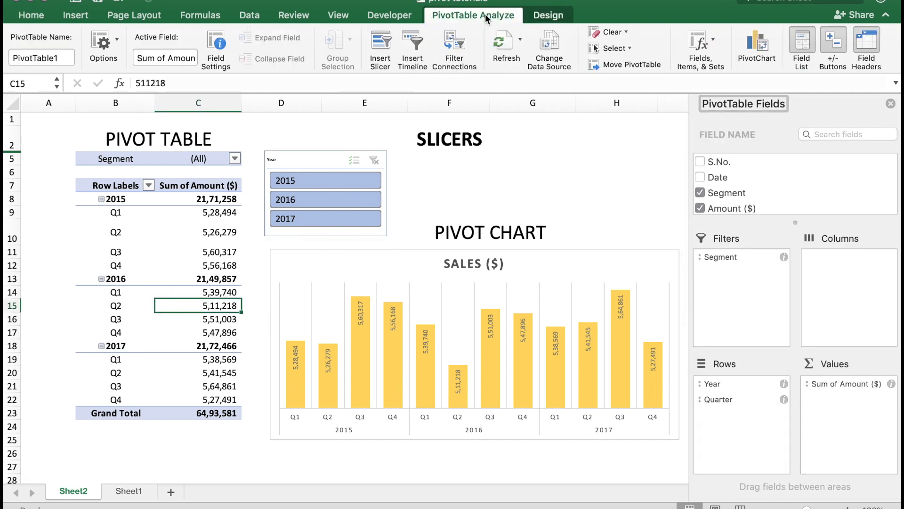
{"action": "left_click", "coordinate": [387, 46]}
{"action": "left_click", "coordinate": [393, 154]}
{"action": "left_click", "coordinate": [490, 211]}
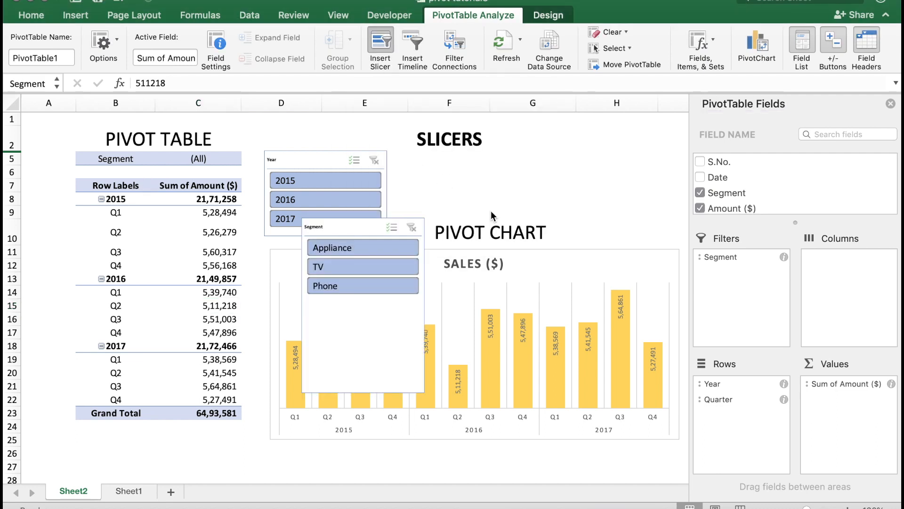
{"action": "left_click_drag", "start_coordinate": [362, 395], "coordinate": [361, 302]}
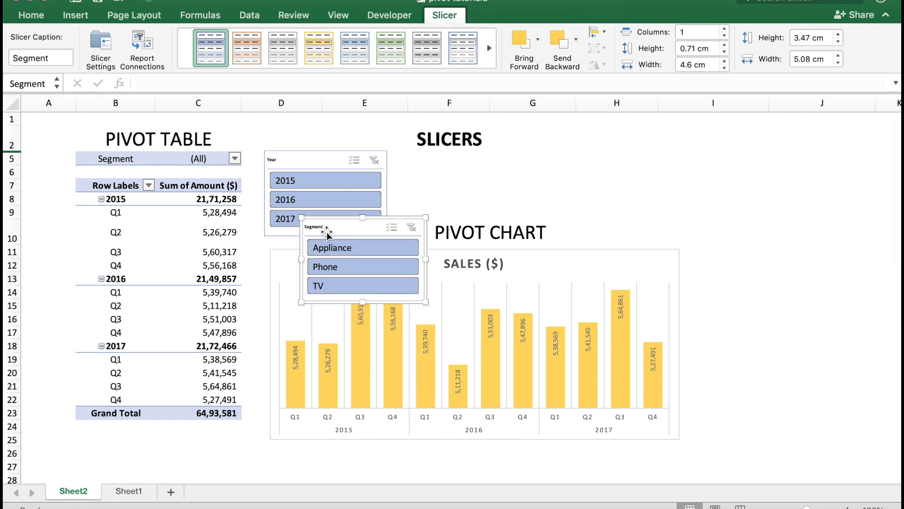
- Place the Segment slicer above the right end of the chart, level with the Year slicer, and apply the orange slicer style to it
{"action": "left_click_drag", "start_coordinate": [332, 231], "coordinate": [579, 162]}
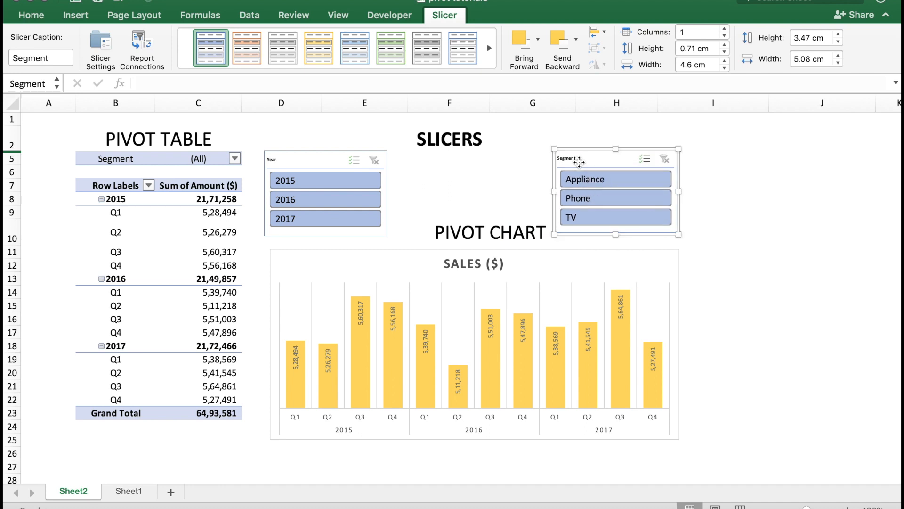
{"action": "left_click", "coordinate": [250, 49]}
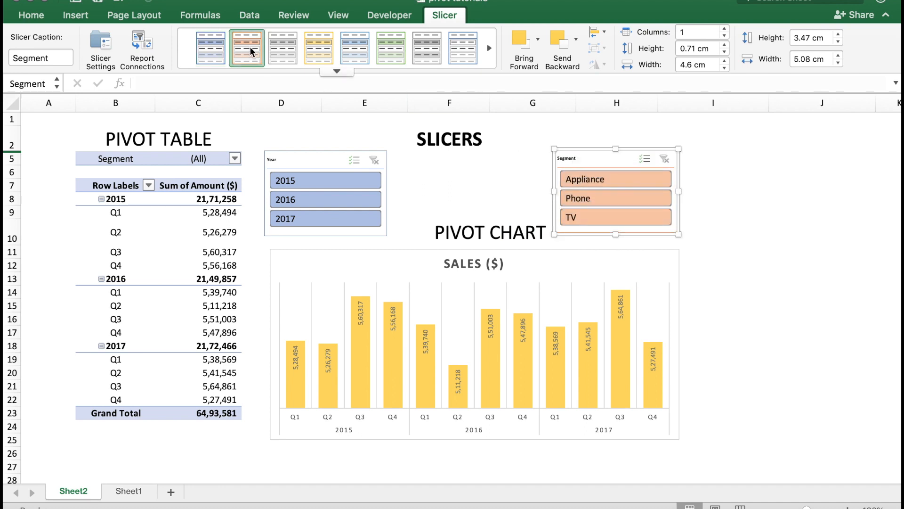
{"action": "key", "text": "Escape"}
- Filter the pivot table with the slicers to the year 2017 and the Appliance segment
{"action": "left_click", "coordinate": [363, 218]}
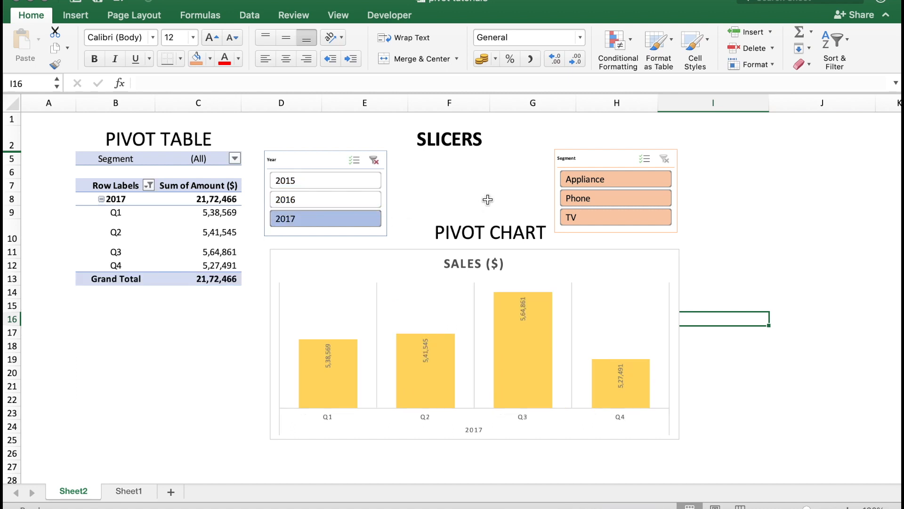
{"action": "left_click", "coordinate": [626, 183]}
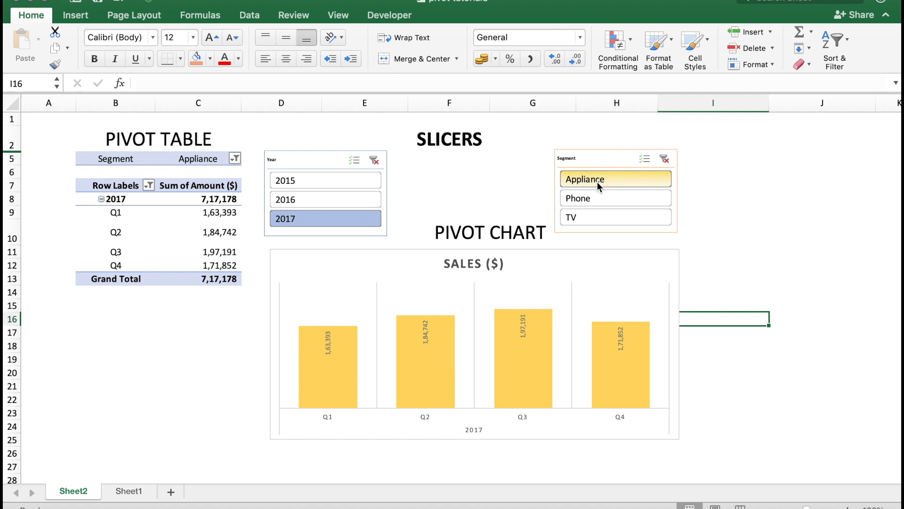
- Clear the Year slicer's filter and set the Segment slicer to TV
{"action": "left_click", "coordinate": [374, 161]}
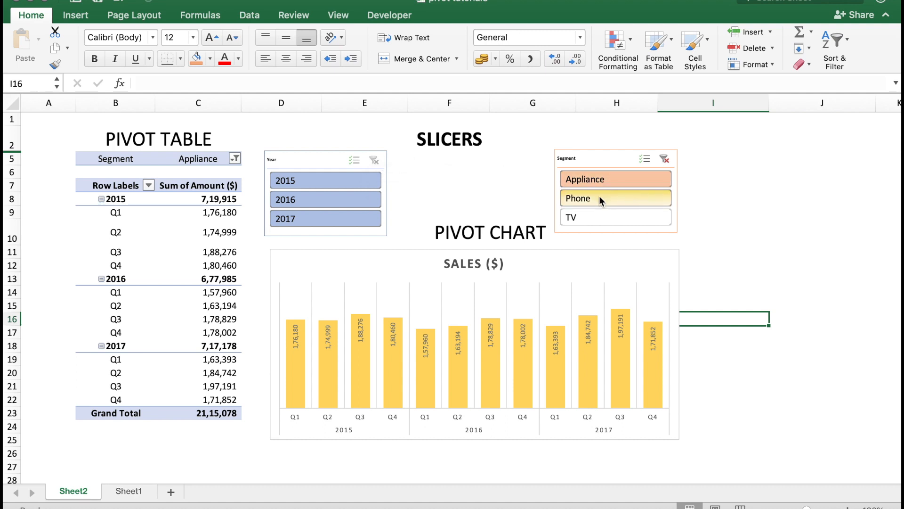
{"action": "left_click", "coordinate": [583, 216]}
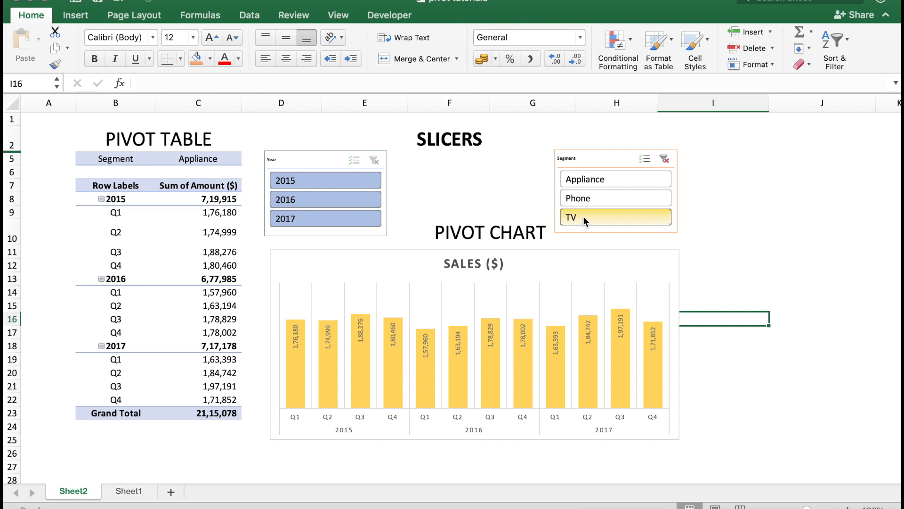